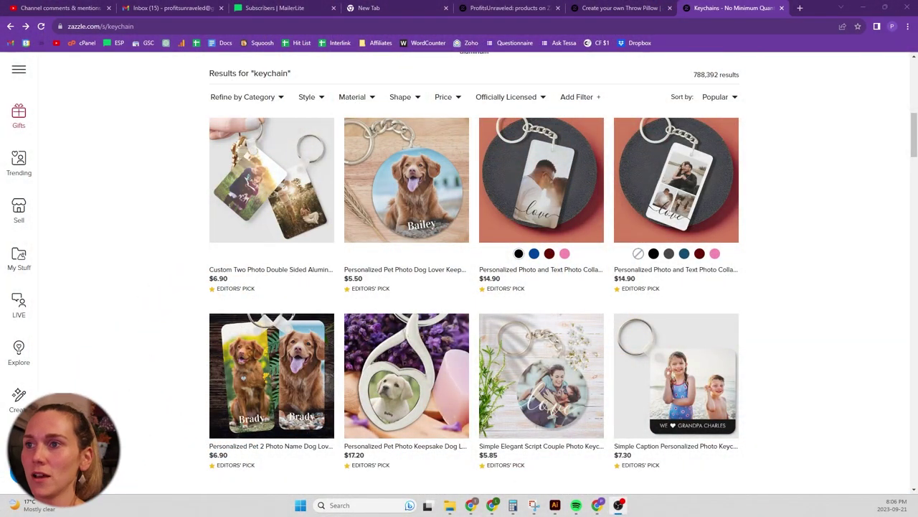
Preview the keychain in another colour, then switch to the blank 16x16 throw pillow page
left_click(669, 255)
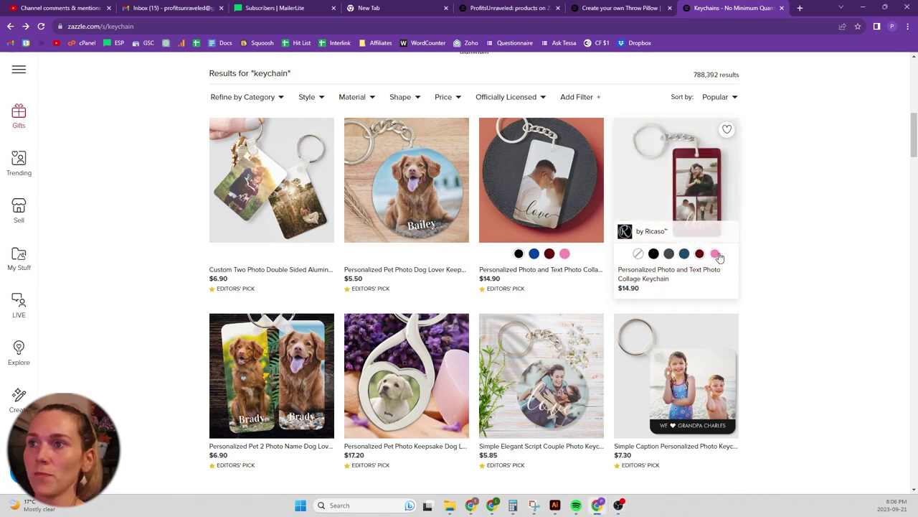
scroll(718, 258, "down", 8)
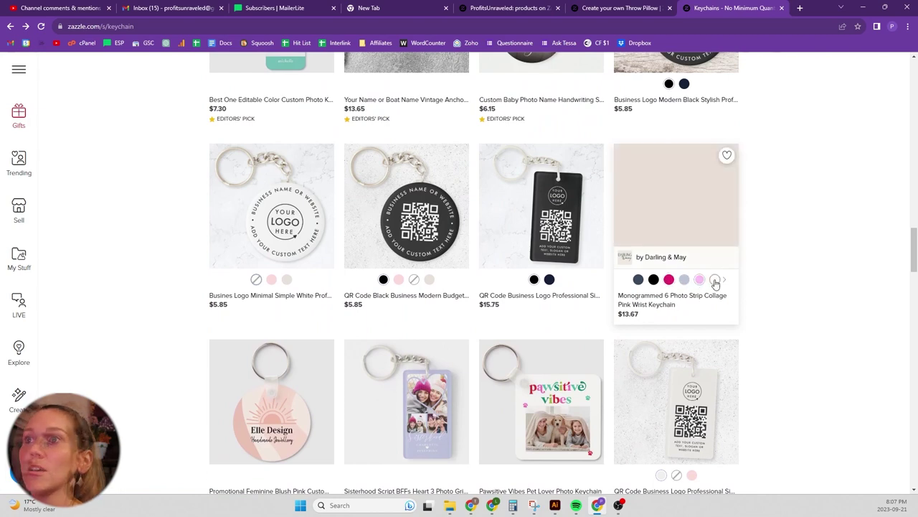
key("ctrl+shift+Tab")
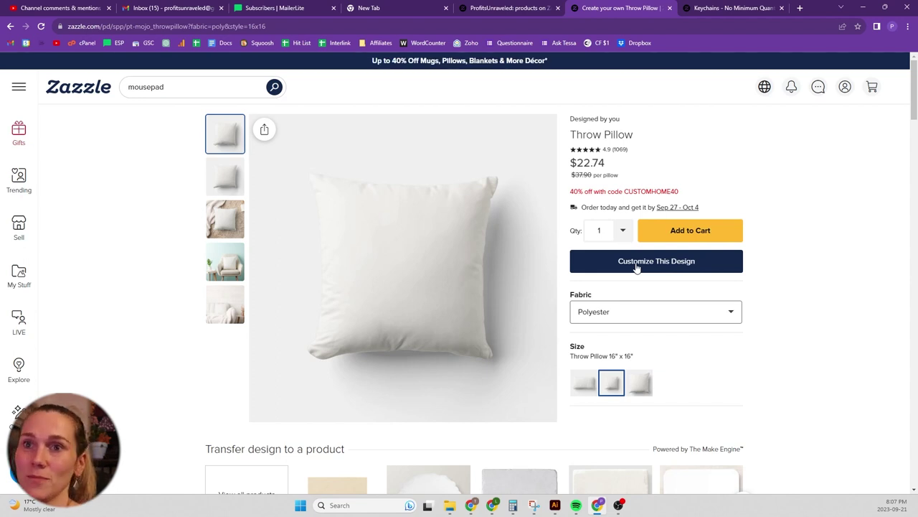
Open the pillow in the design editor and add a circle shrunk to a small dot
left_click(635, 264)
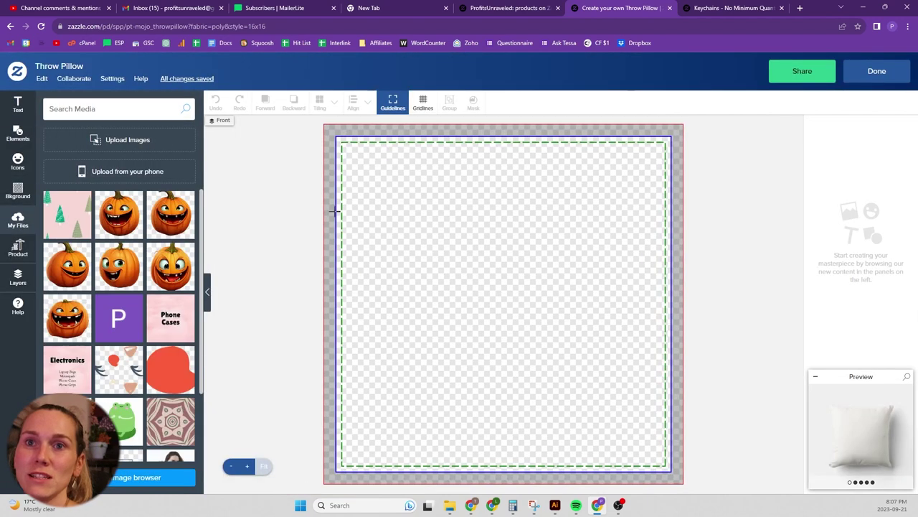
left_click(21, 133)
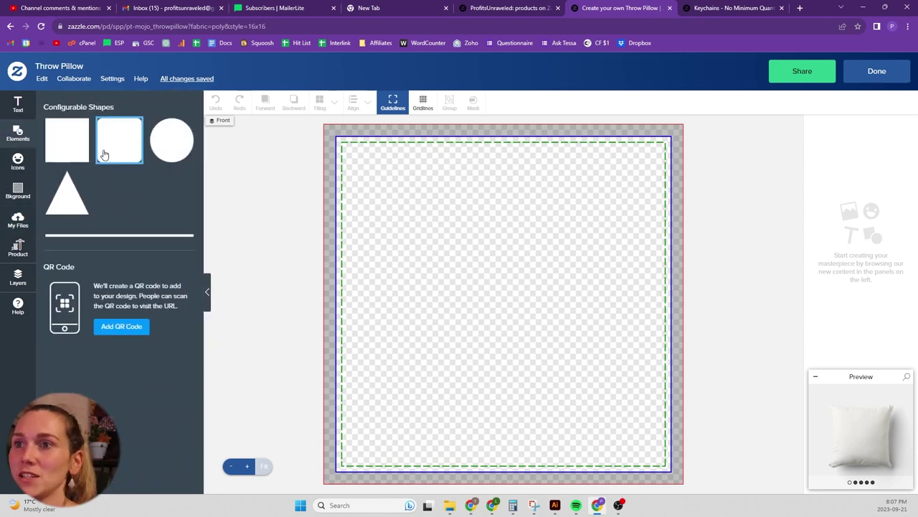
left_click(171, 140)
left_click_drag(588, 223, 465, 343)
Give the circle border thickness 0 and light orange #FABA77 fill, and make the background blue
left_click(891, 172)
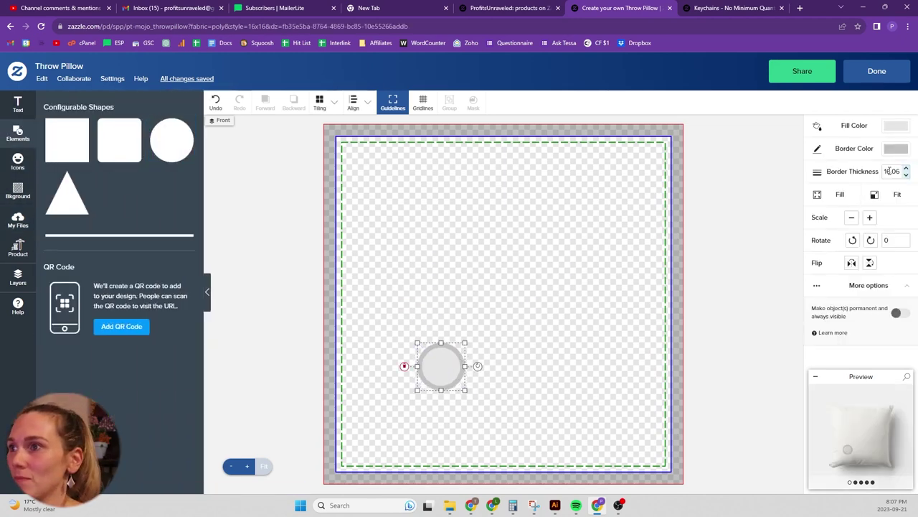
key("ctrl+a")
type("0")
left_click(861, 125)
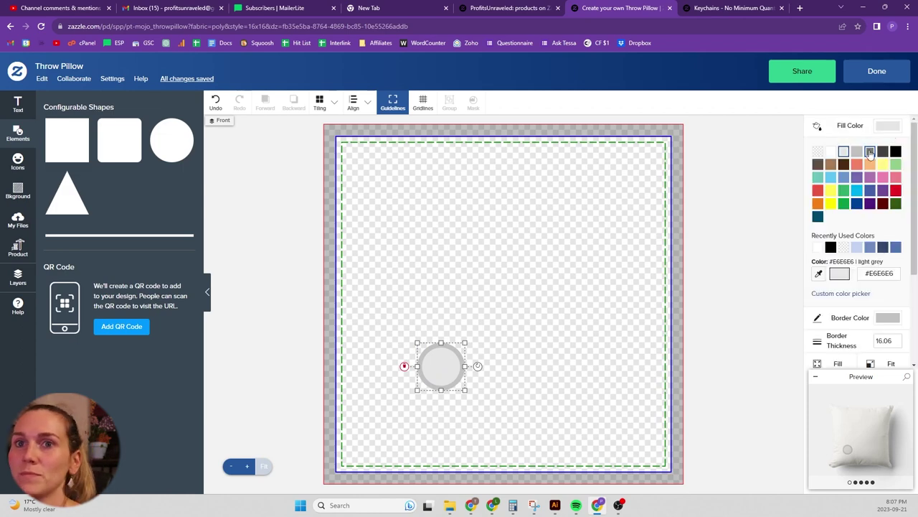
left_click(870, 164)
left_click(18, 191)
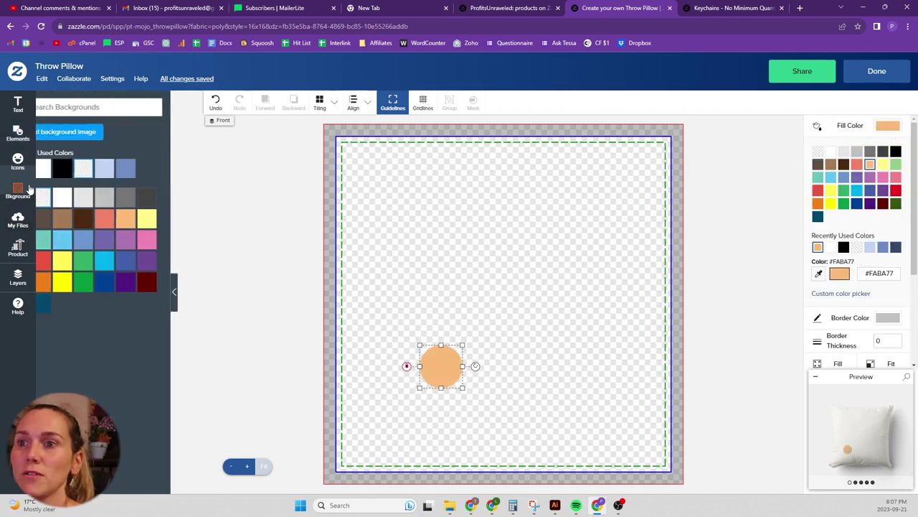
left_click(159, 168)
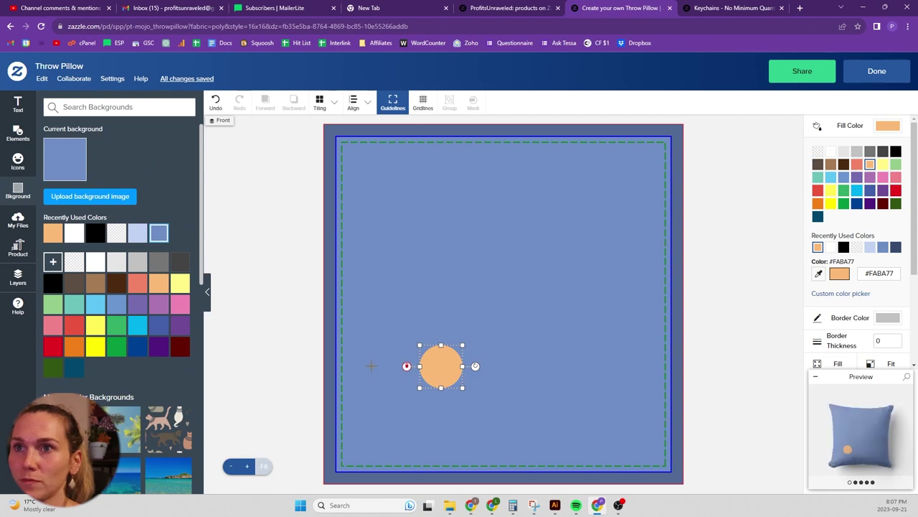
Tile the circle in a Half Drop pattern and scale it down seven steps into small dots
left_click(321, 102)
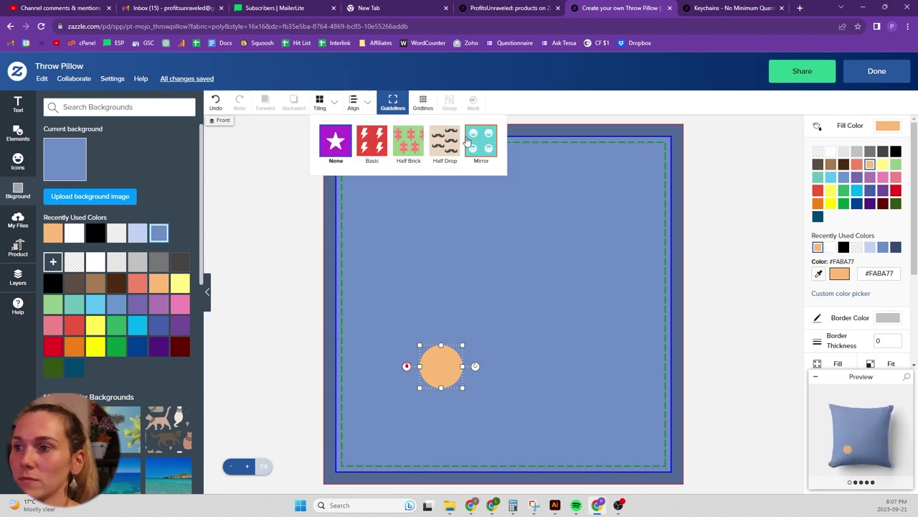
left_click(445, 141)
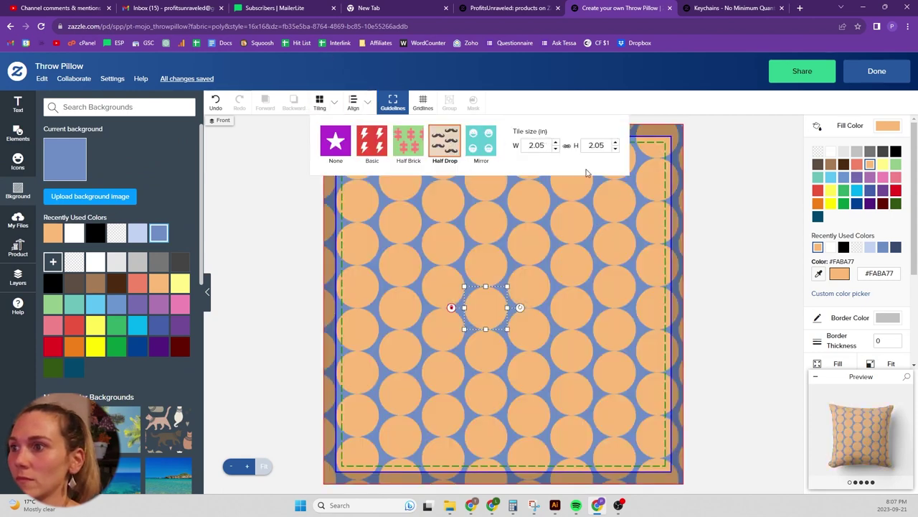
scroll(847, 273, "down", 3)
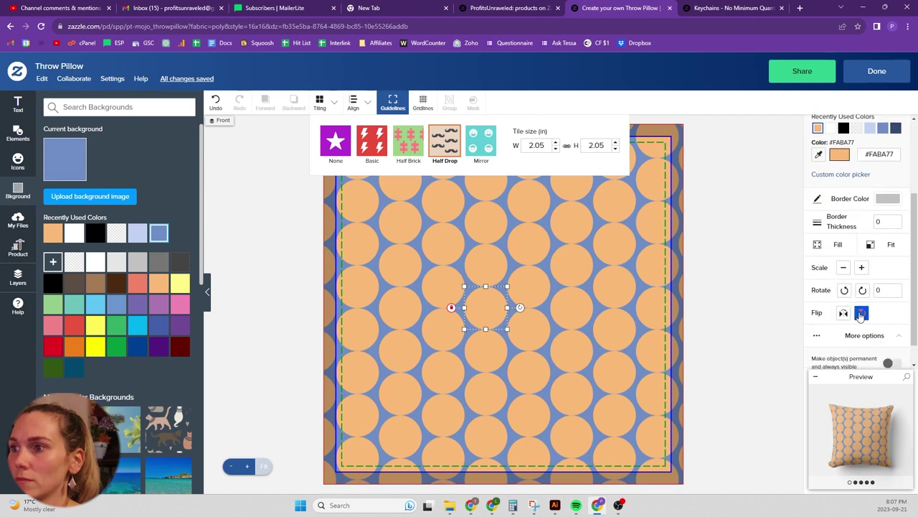
left_click(845, 243)
left_click(845, 244)
left_click(845, 244)
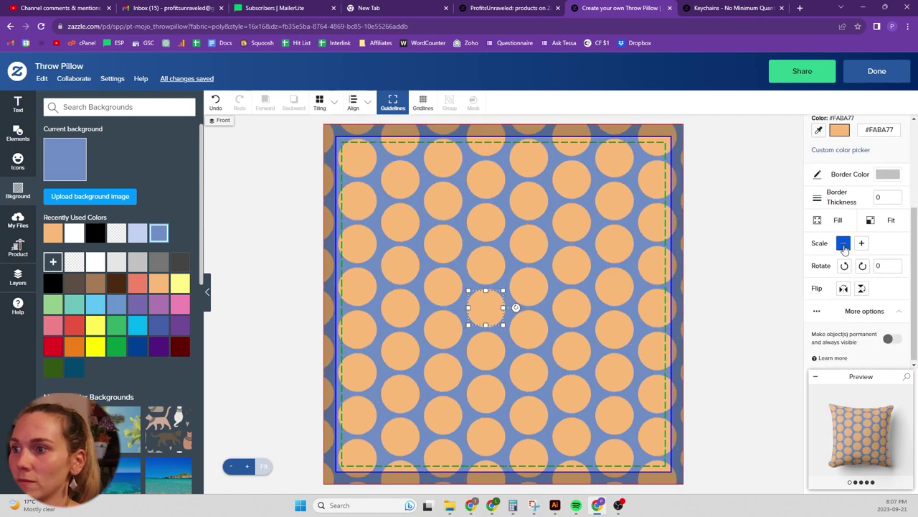
left_click(845, 244)
left_click(844, 244)
left_click(844, 244)
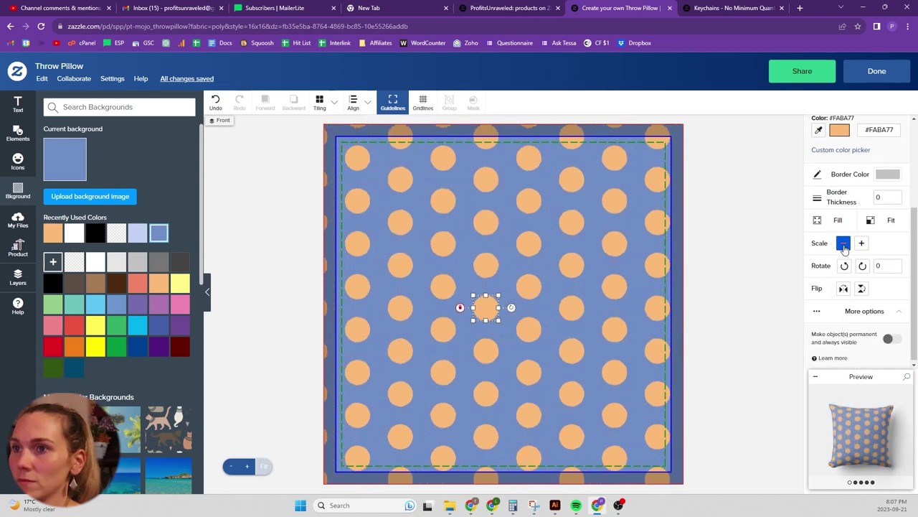
left_click(844, 246)
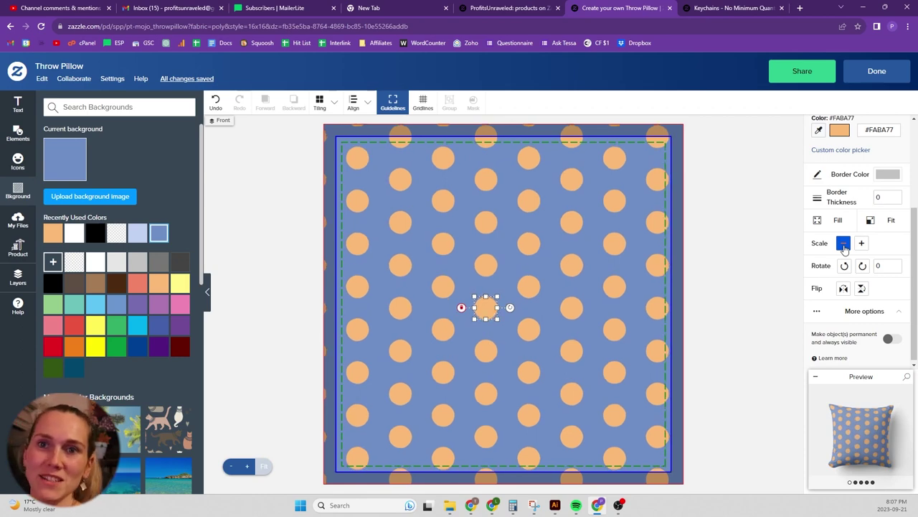
Finish the design, choose Sell it, publish past the review, and start the product title
left_click(878, 73)
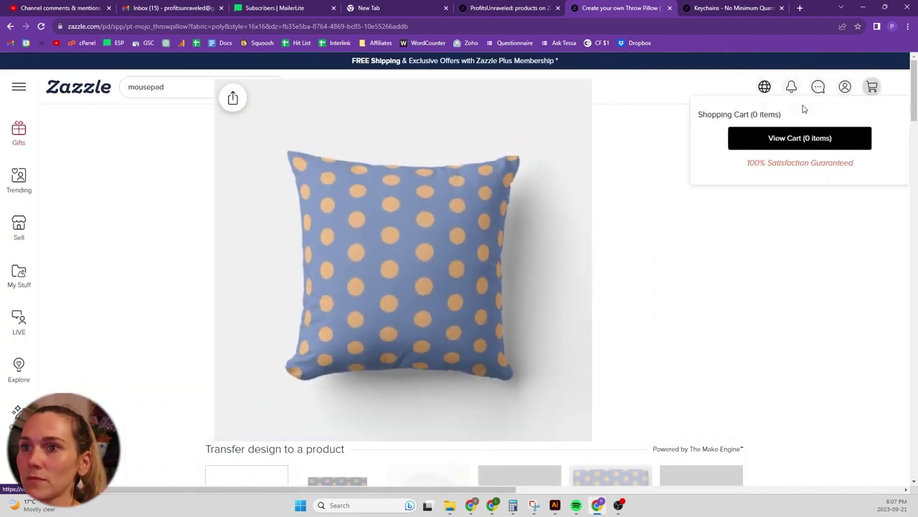
left_click(704, 263)
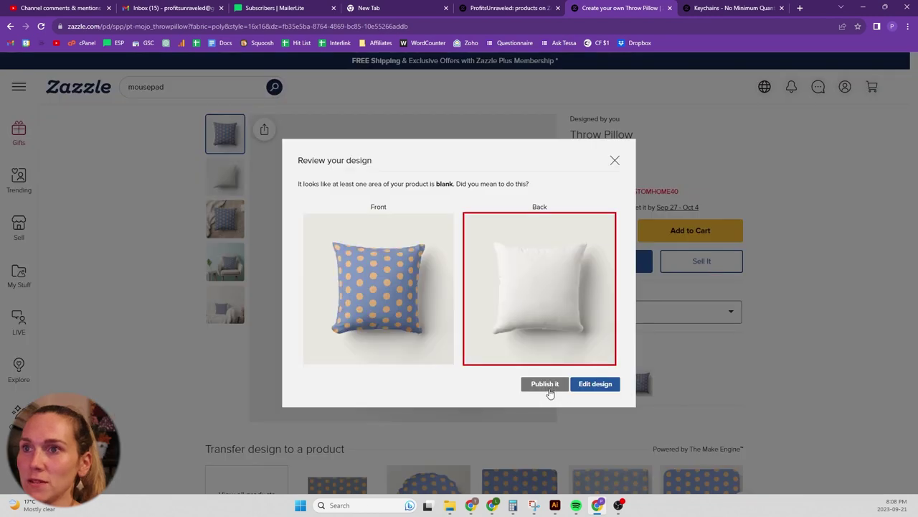
left_click(546, 384)
left_click(357, 257)
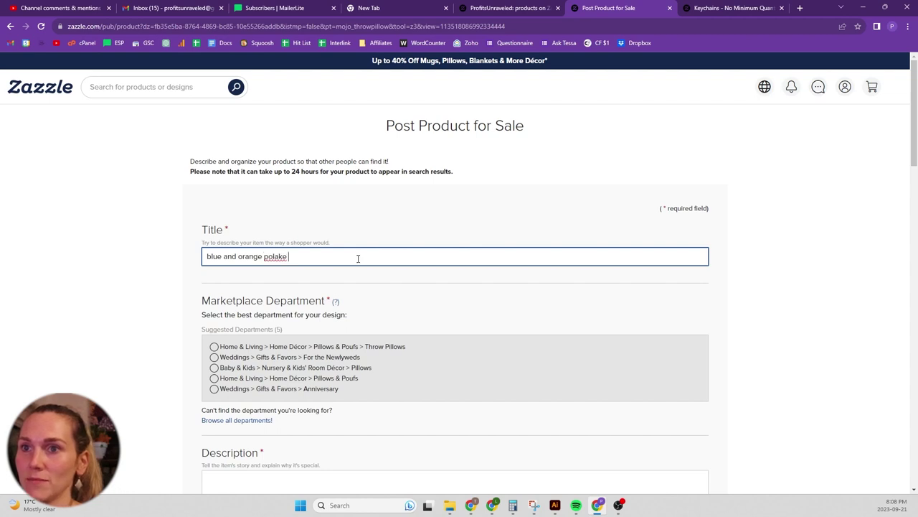
Title the product 'blue and orange polka dots' and paste the same text as its description
type("blue and orange polka dots")
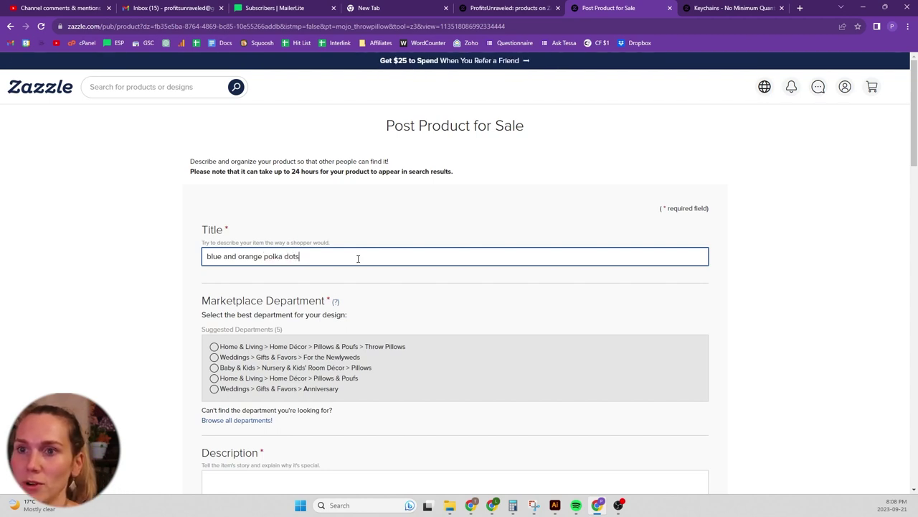
key("ctrl+a")
key("ctrl+c")
left_click(316, 388)
scroll(315, 388, "down", 1)
left_click(311, 404)
key("ctrl+v")
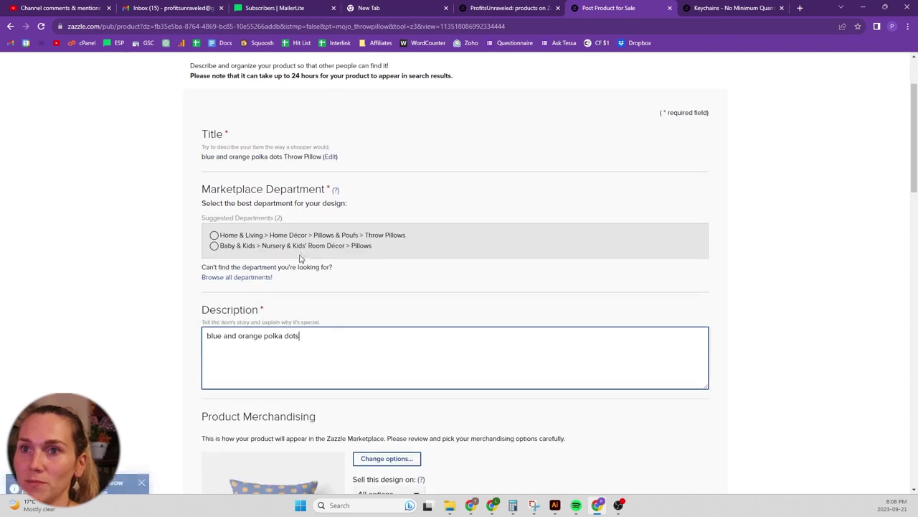
File it under Throw Pillows, rate it G, accept the rights agreement, and submit
left_click(320, 235)
scroll(368, 292, "down", 7)
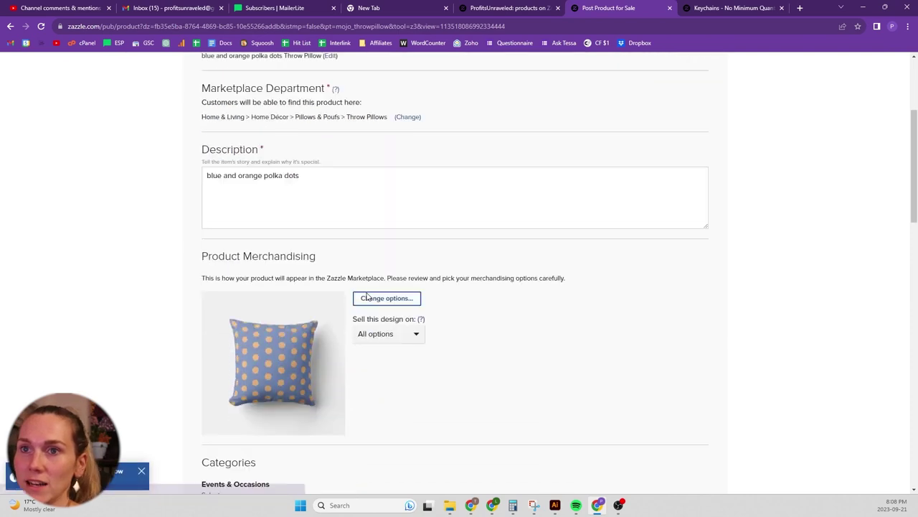
scroll(367, 292, "down", 3)
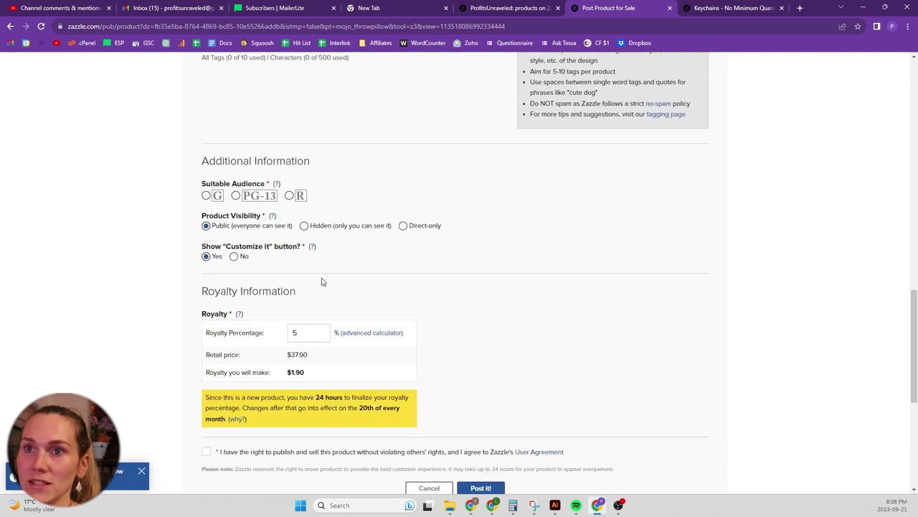
left_click(207, 188)
scroll(302, 345, "down", 1)
left_click(307, 348)
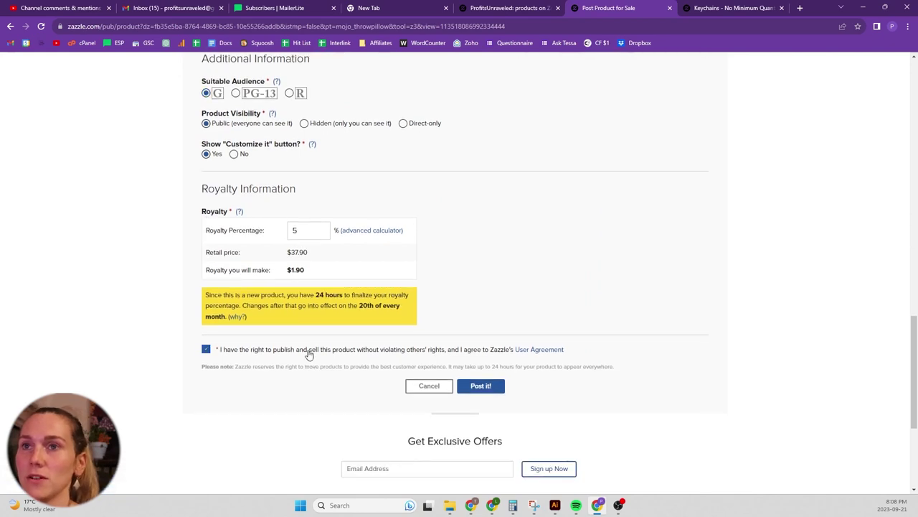
left_click(479, 386)
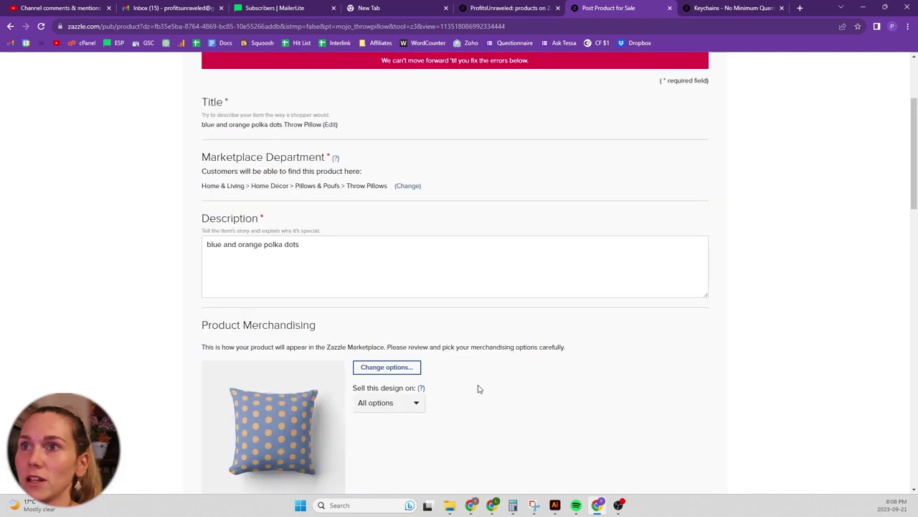
Add the tag 'blue' and post the pillow for sale
scroll(431, 204, "down", 5)
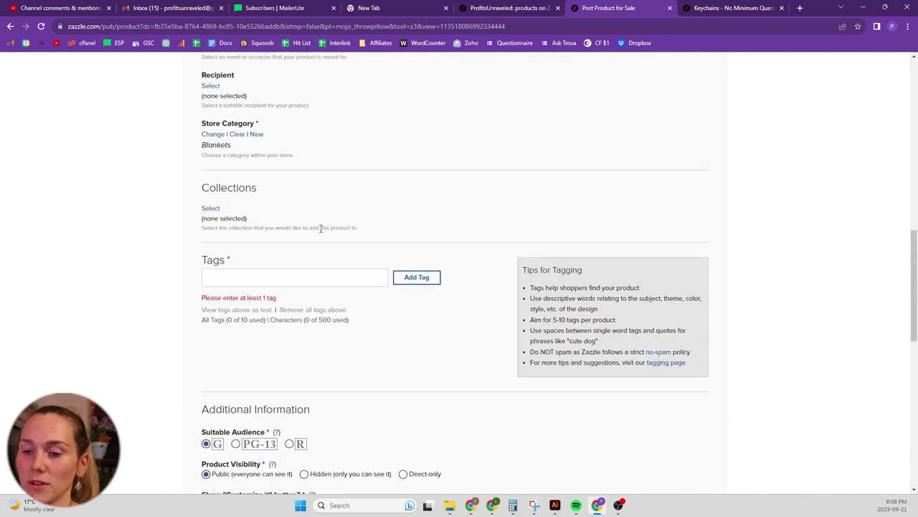
left_click(245, 279)
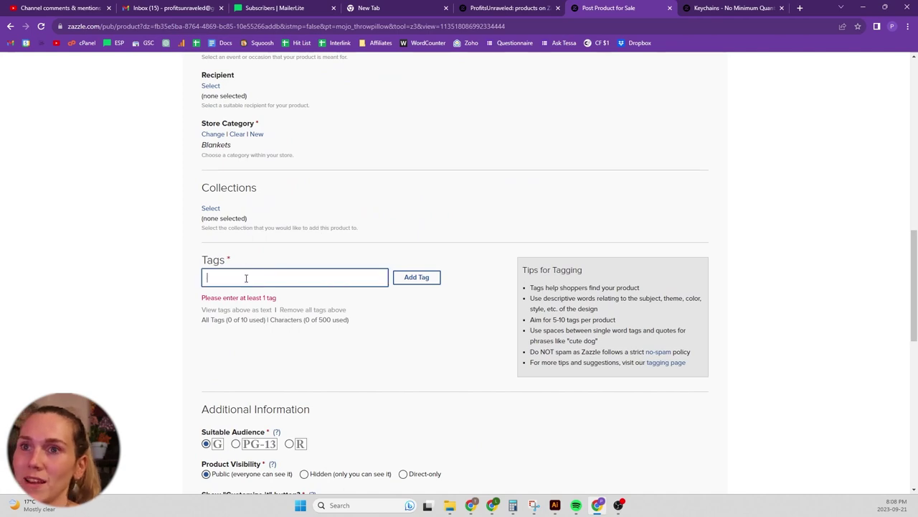
type("blue")
key("Return")
scroll(287, 276, "down", 3)
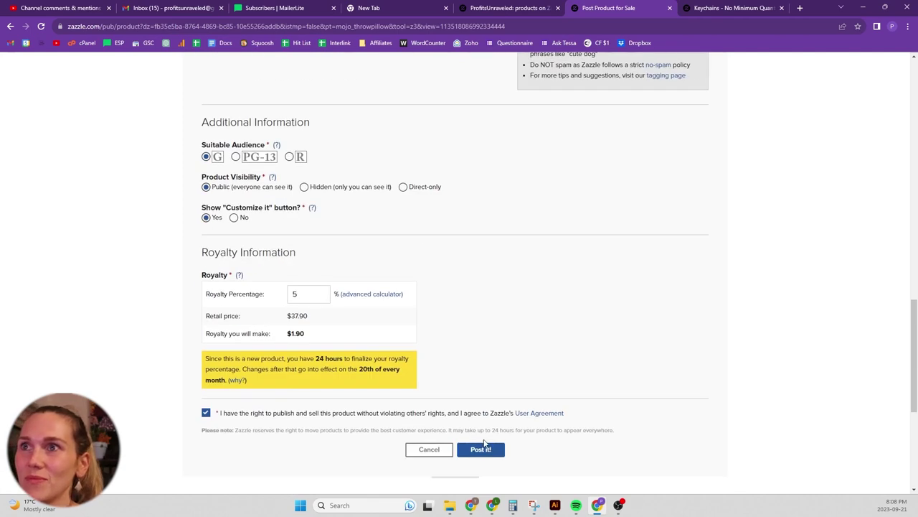
left_click(482, 448)
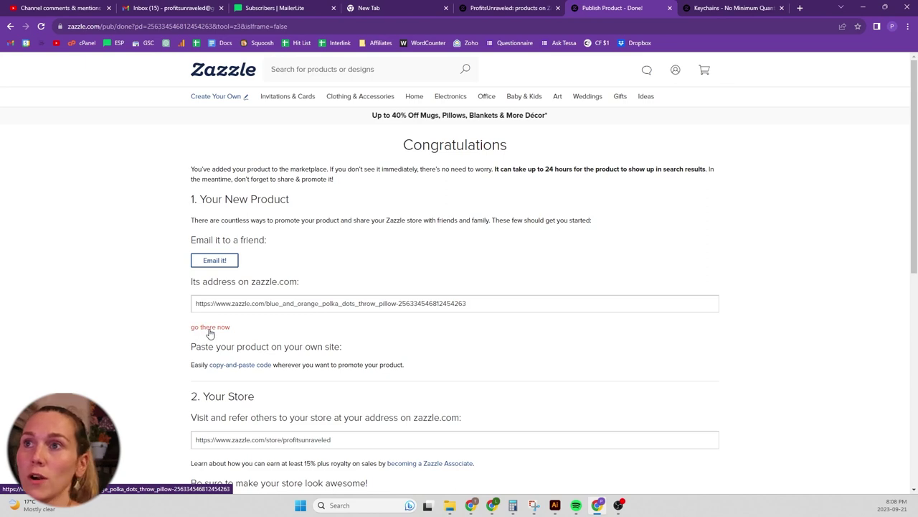
Refresh the store product list, then open the published pillow's page from the confirmation
left_click(501, 8)
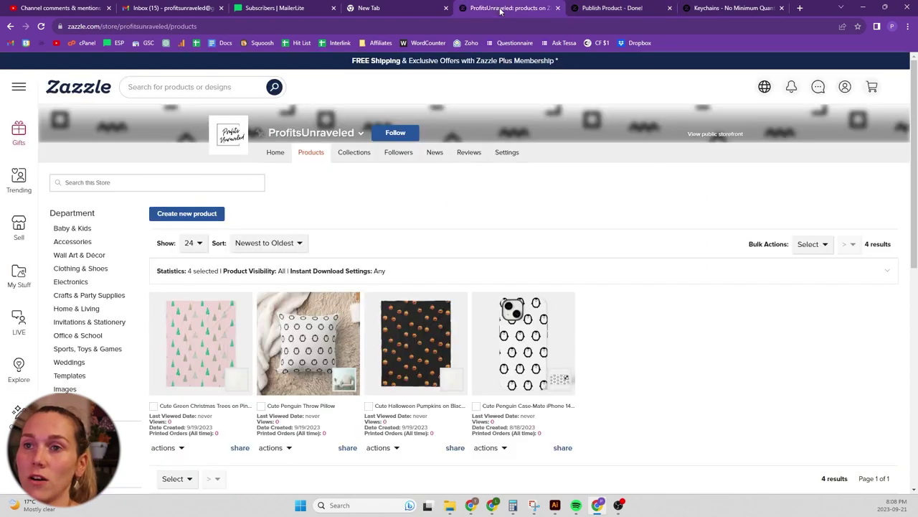
left_click(312, 162)
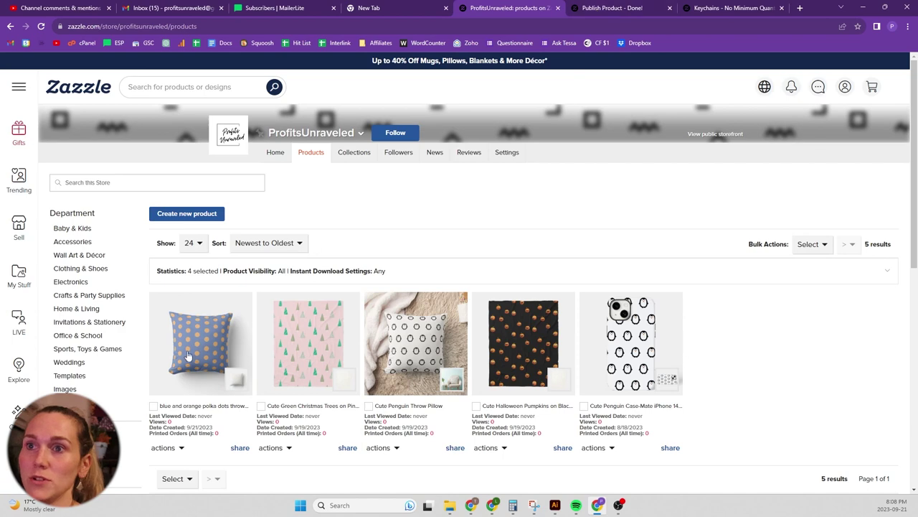
left_click(601, 9)
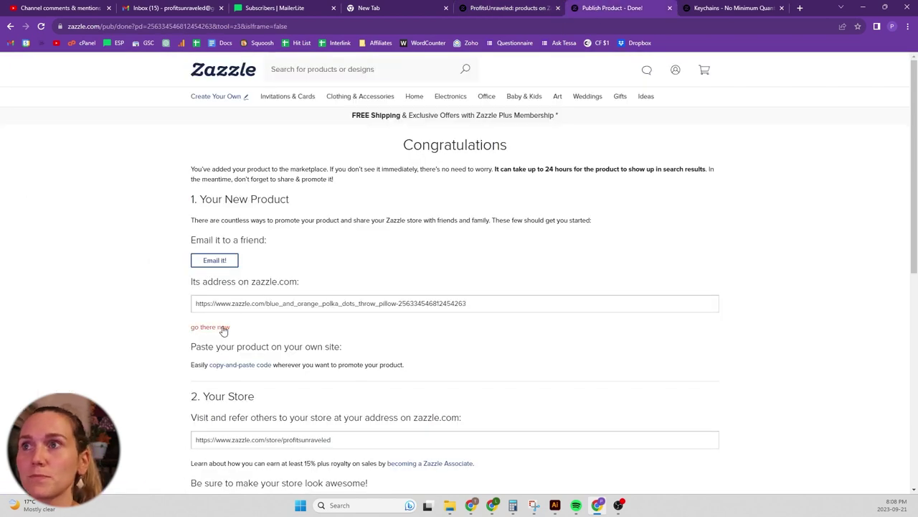
left_click(223, 327)
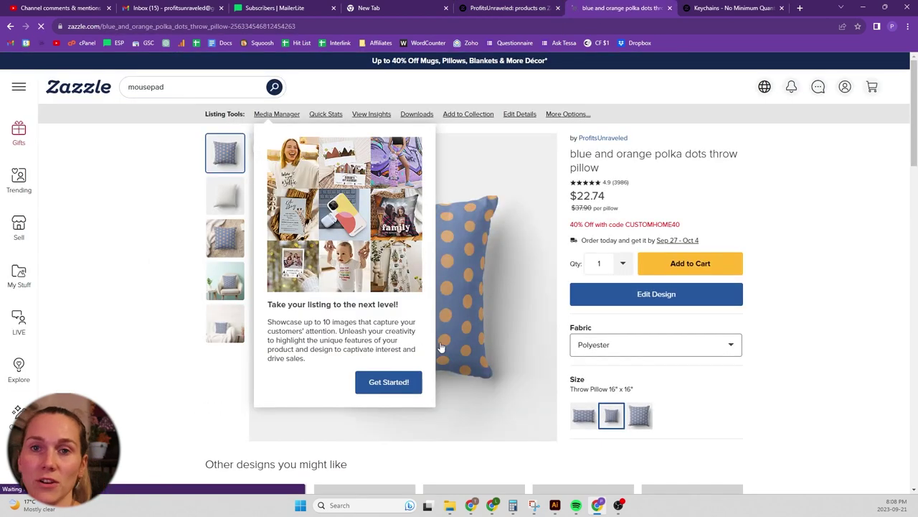
Edit the design to a dark blue background with white (#FFFFFF) dots and finish editing
left_click(685, 307)
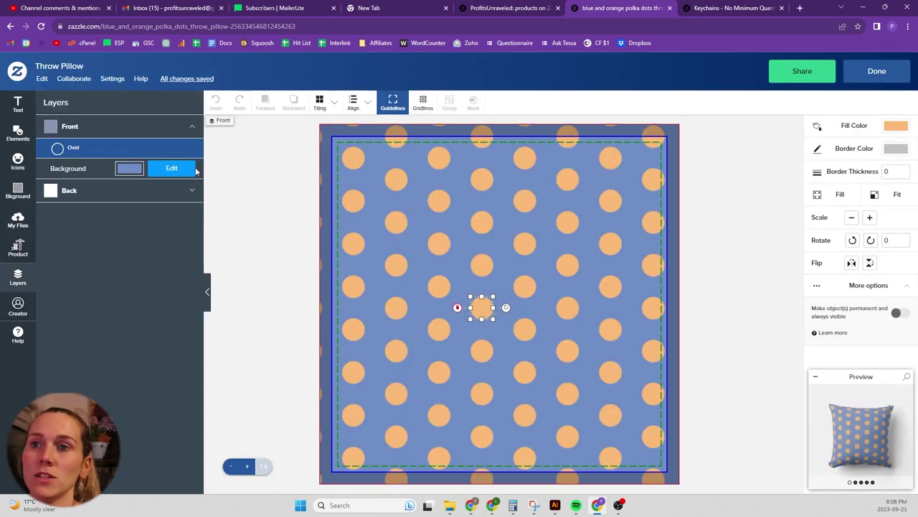
left_click(184, 170)
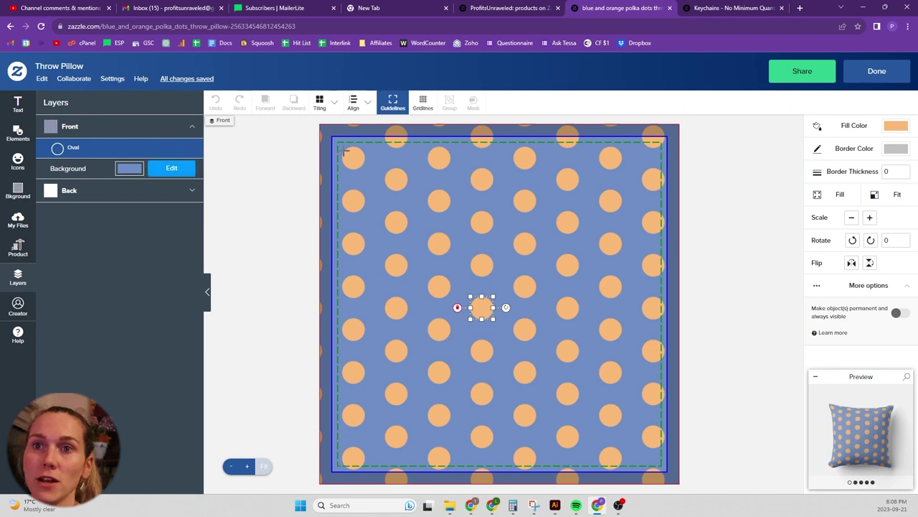
left_click(185, 171)
left_click(137, 347)
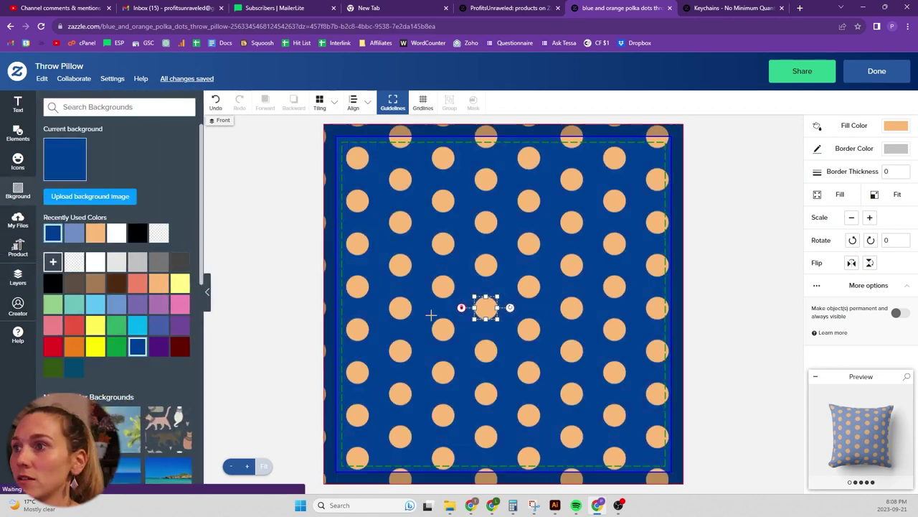
left_click(890, 133)
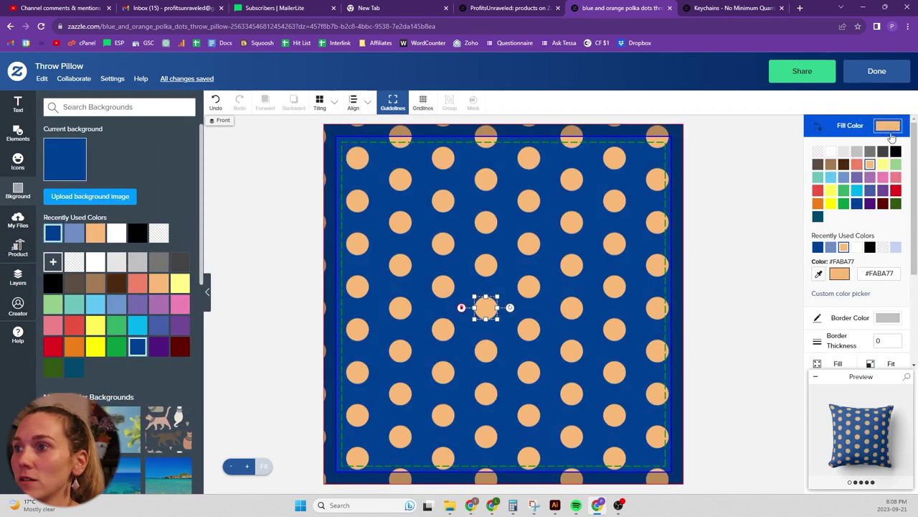
left_click(860, 247)
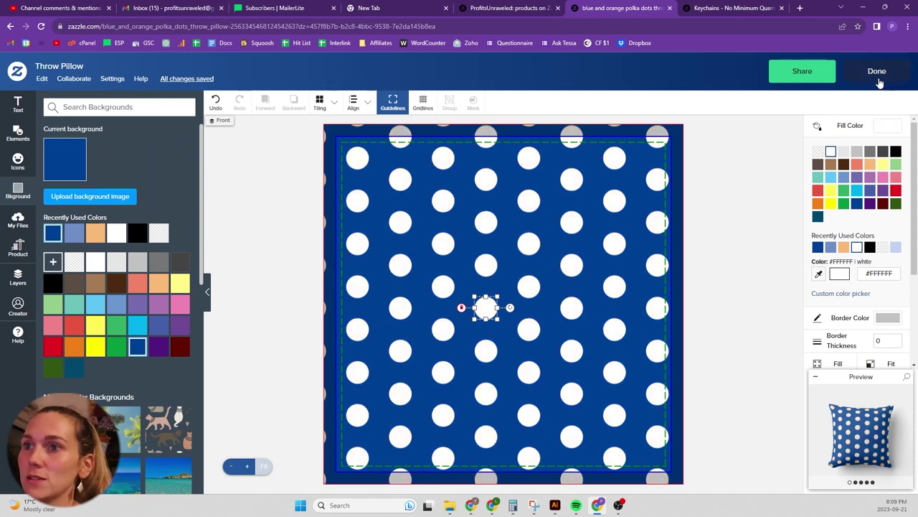
left_click(878, 72)
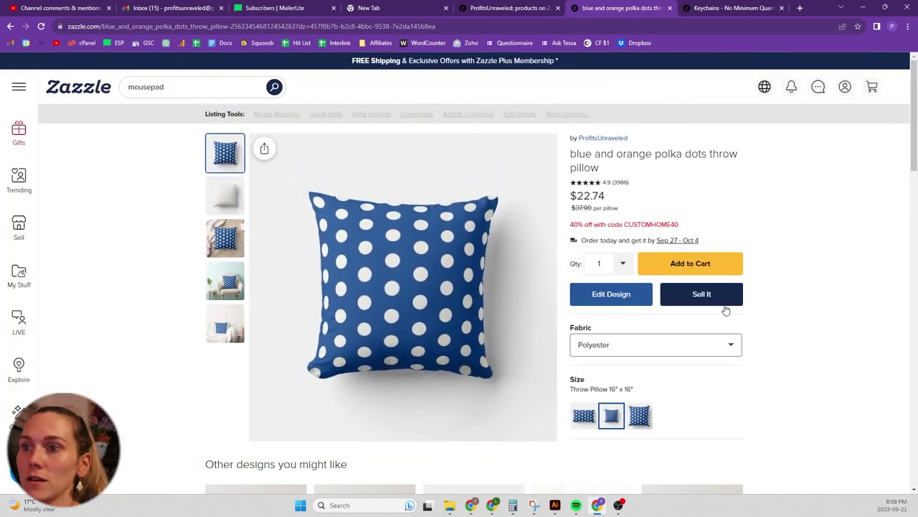
Start listing the recoloured pillow for sale and tick the publishing rights agreement
left_click(723, 303)
left_click(543, 381)
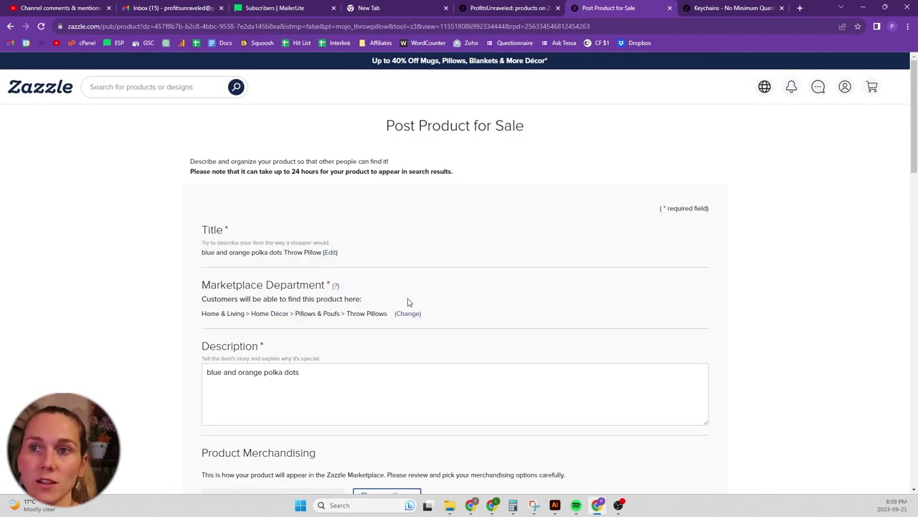
scroll(417, 300, "down", 10)
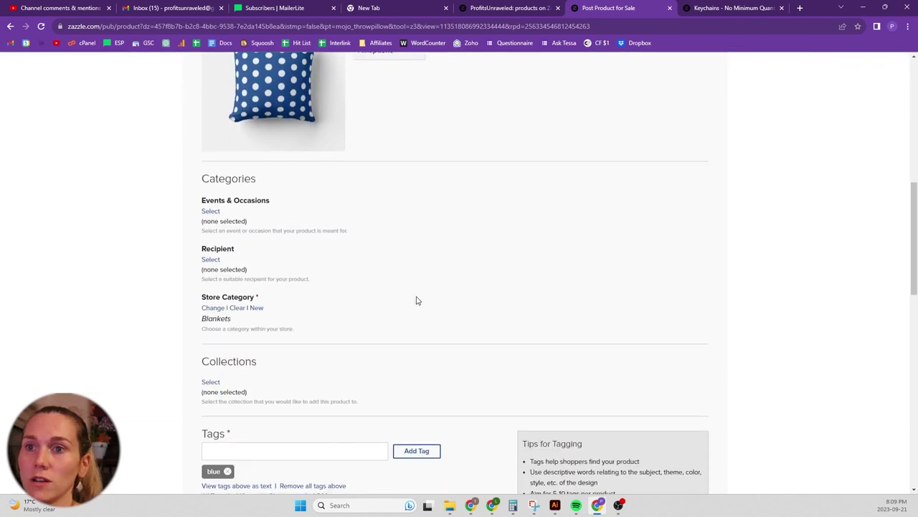
scroll(415, 300, "down", 5)
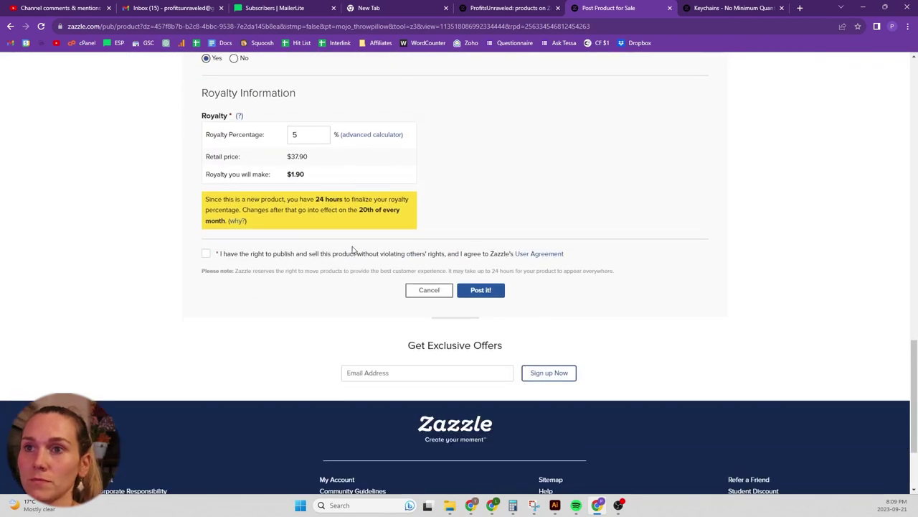
left_click(354, 255)
left_click(482, 291)
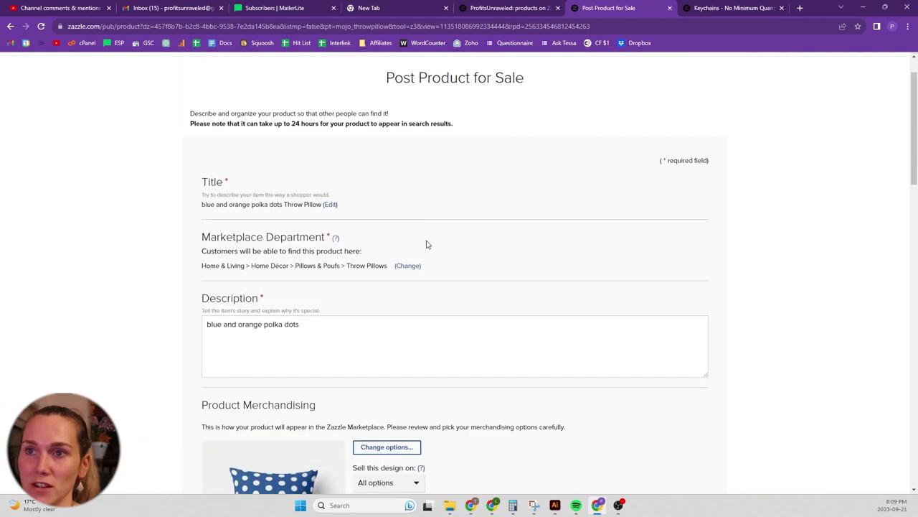
Change the title and description to 'blue and white polka dots'
left_click(327, 253)
double_click(251, 256)
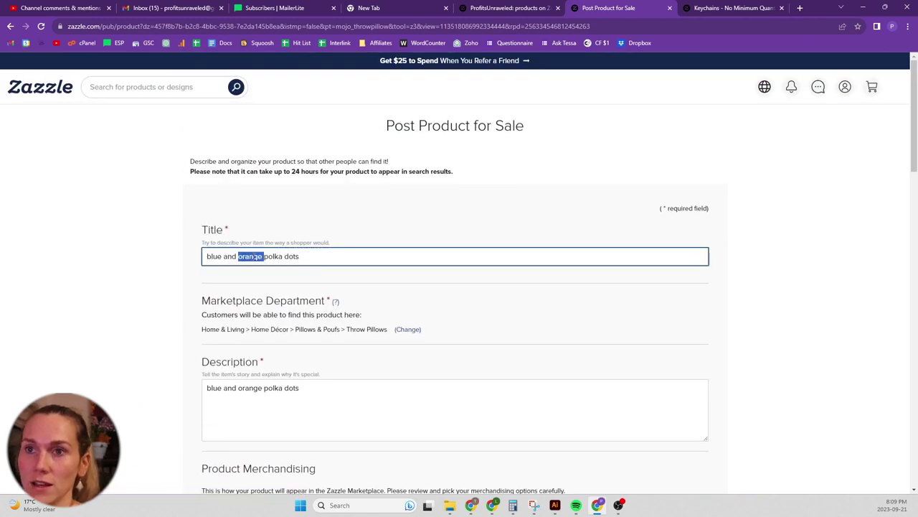
type("white")
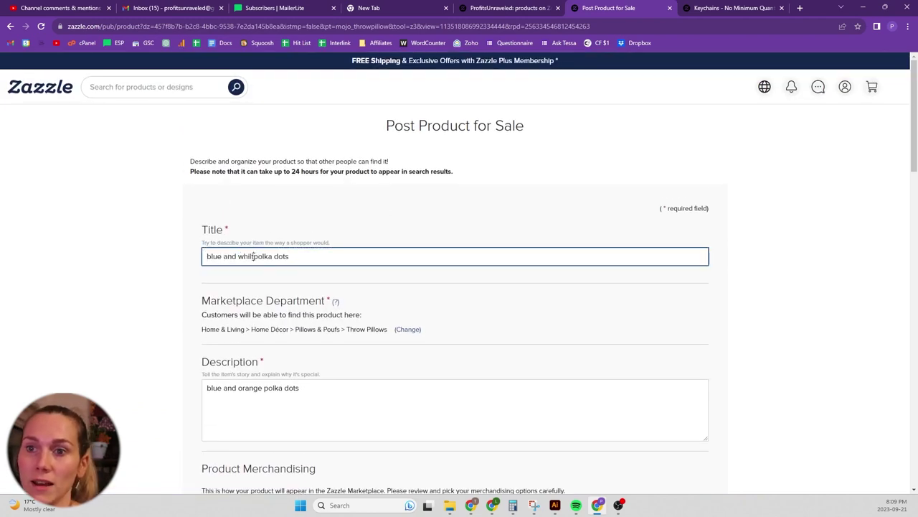
key("ctrl+a")
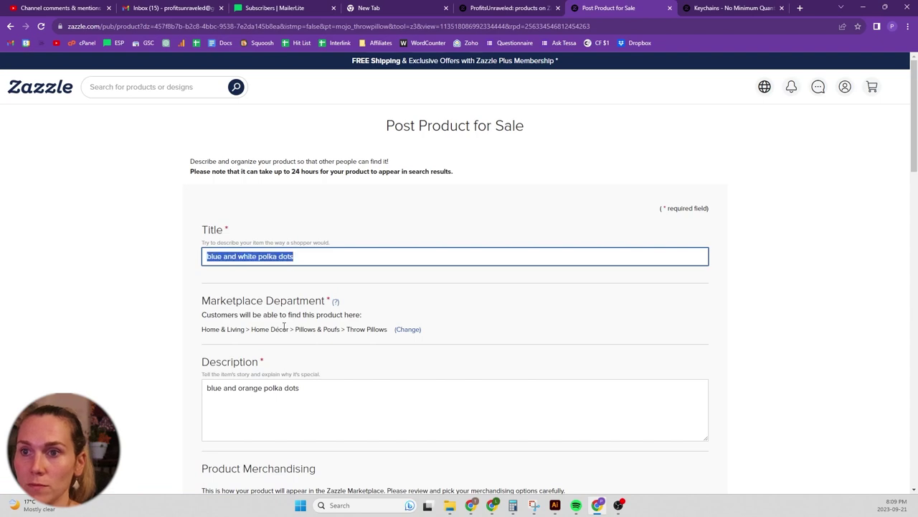
key("ctrl+c")
left_click(311, 391)
key("ctrl+a")
key("ctrl+v")
Post the blue and white polka dots pillow for sale
scroll(394, 342, "down", 7)
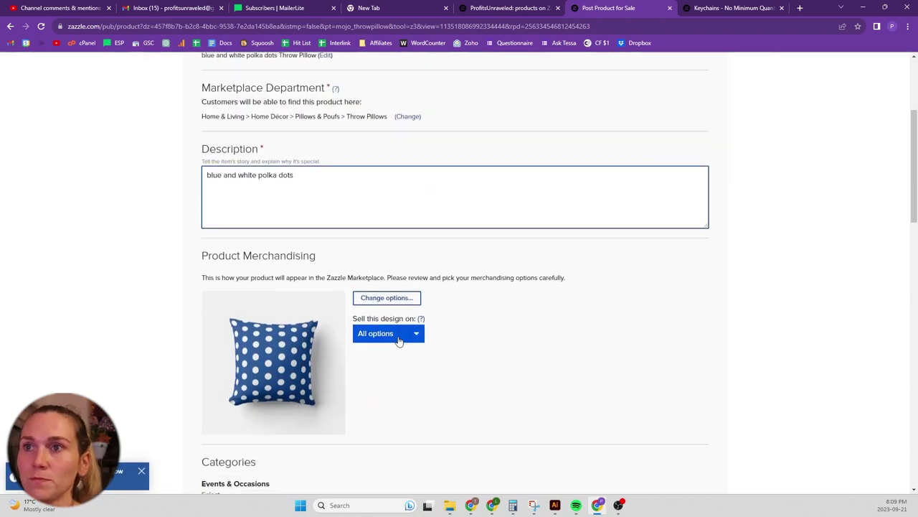
scroll(400, 342, "down", 4)
scroll(410, 311, "down", 3)
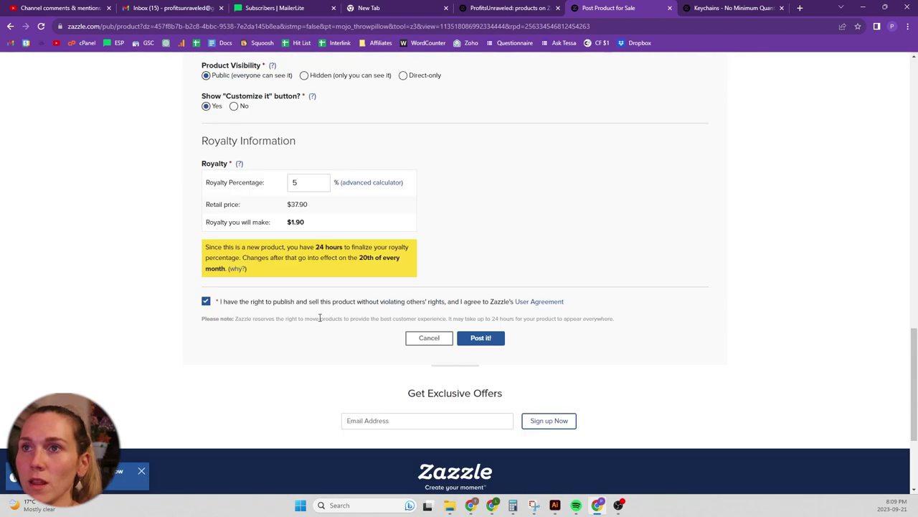
left_click(490, 340)
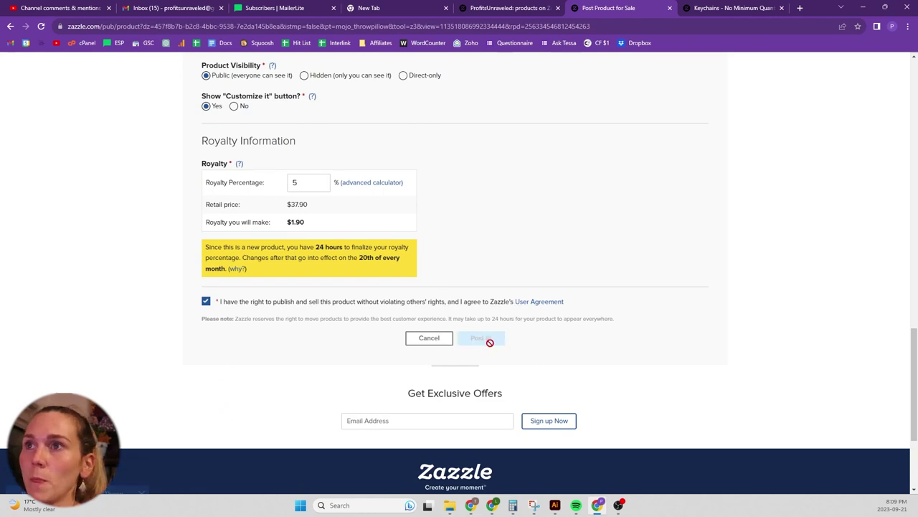
Reload the store's Products list to show six products, blue and white pillow first
left_click(510, 8)
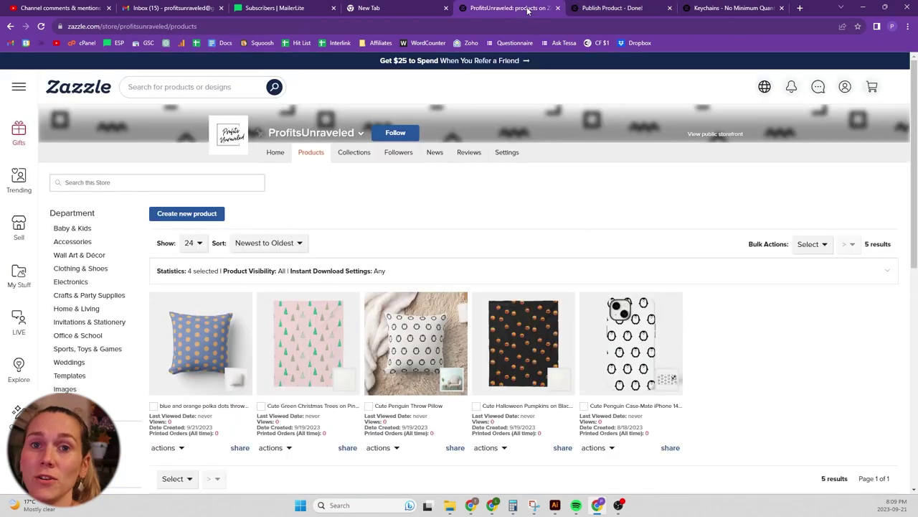
left_click(304, 155)
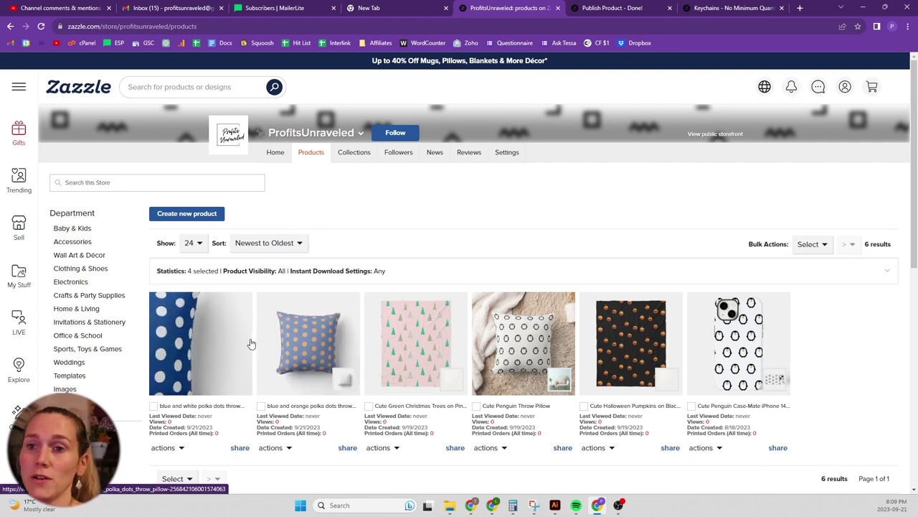
Select both polka dot pillows, request Group Products, and dismiss the Success message
scroll(368, 330, "down", 1)
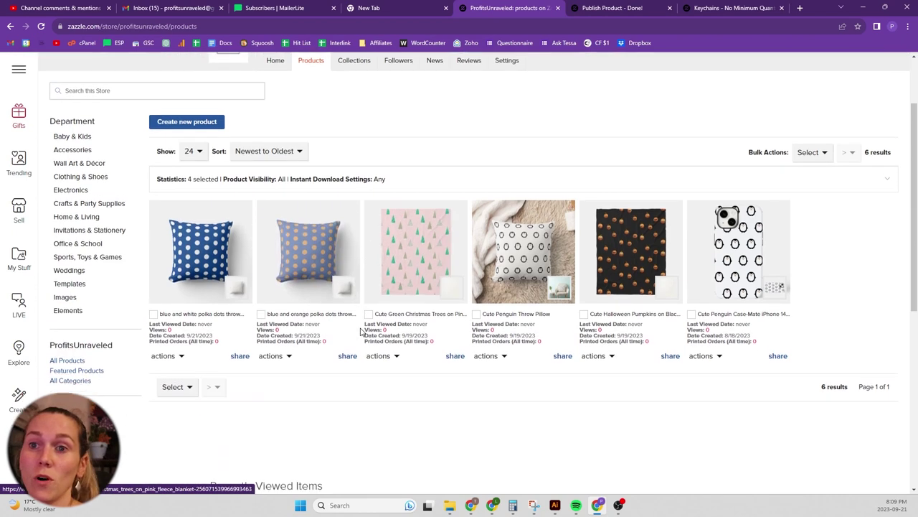
left_click(260, 309)
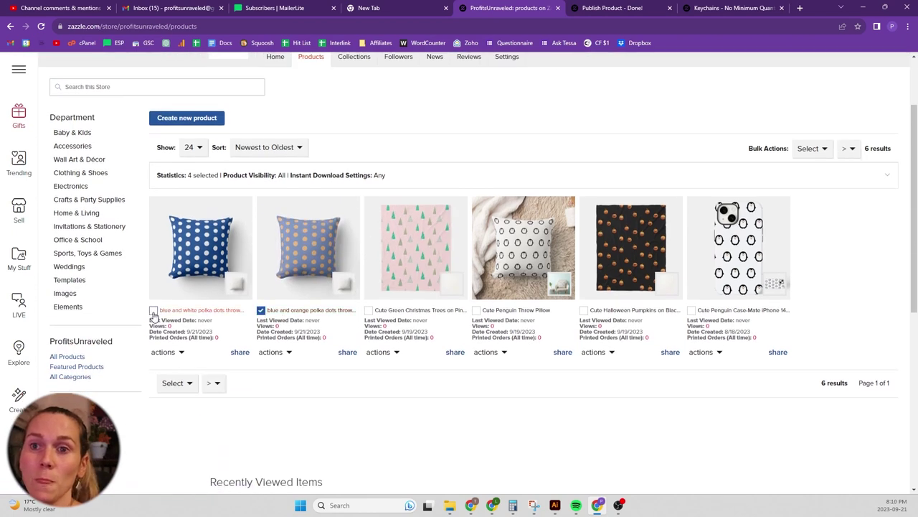
left_click(176, 352)
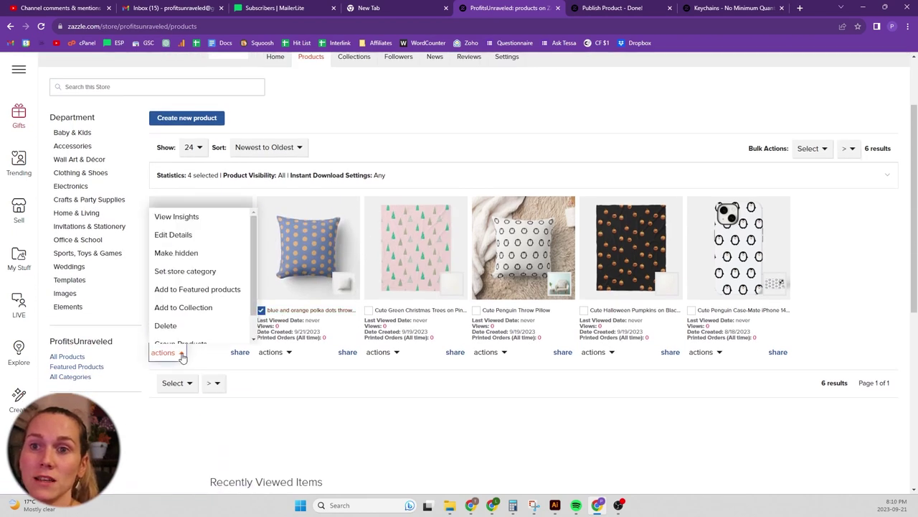
scroll(195, 321, "down", 1)
left_click(198, 317)
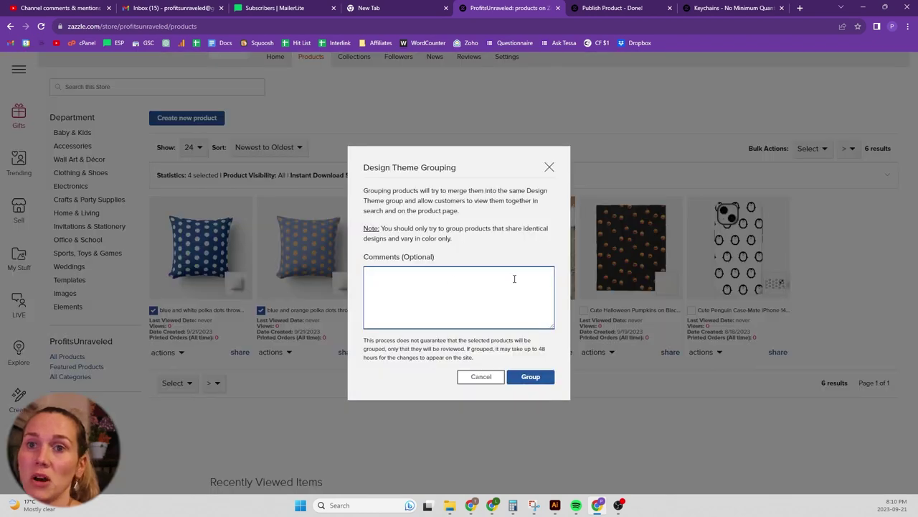
left_click(530, 378)
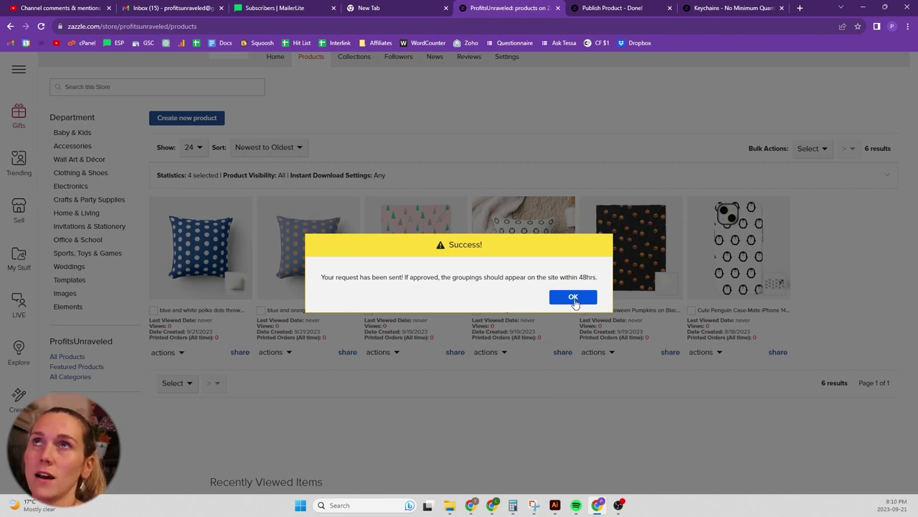
left_click(573, 298)
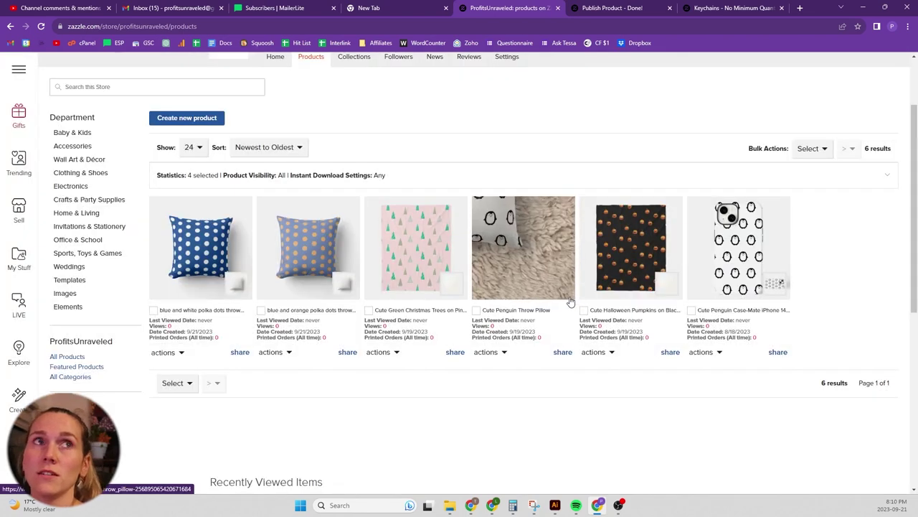